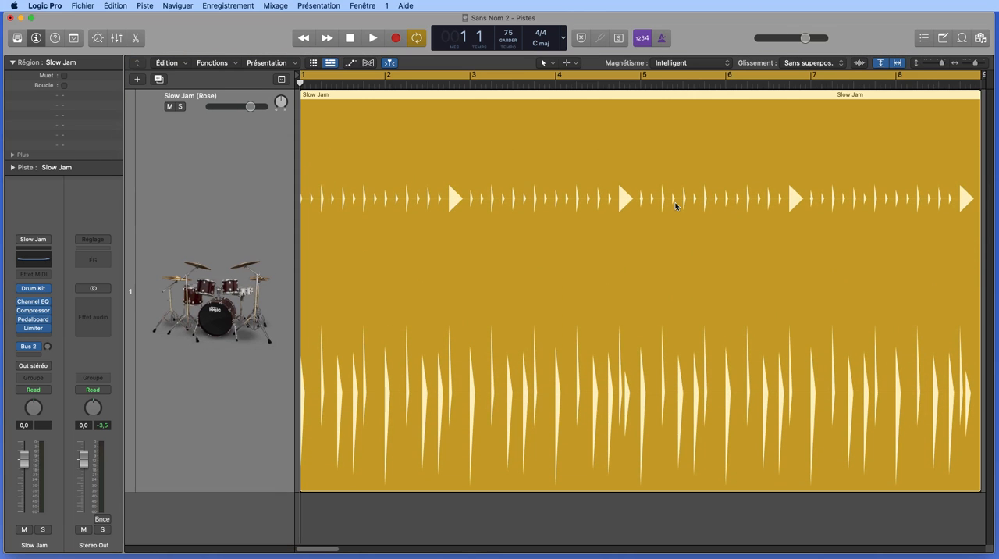
Show the Slow Jam drummer region in the editor and convert it to a MIDI region.
key("e")
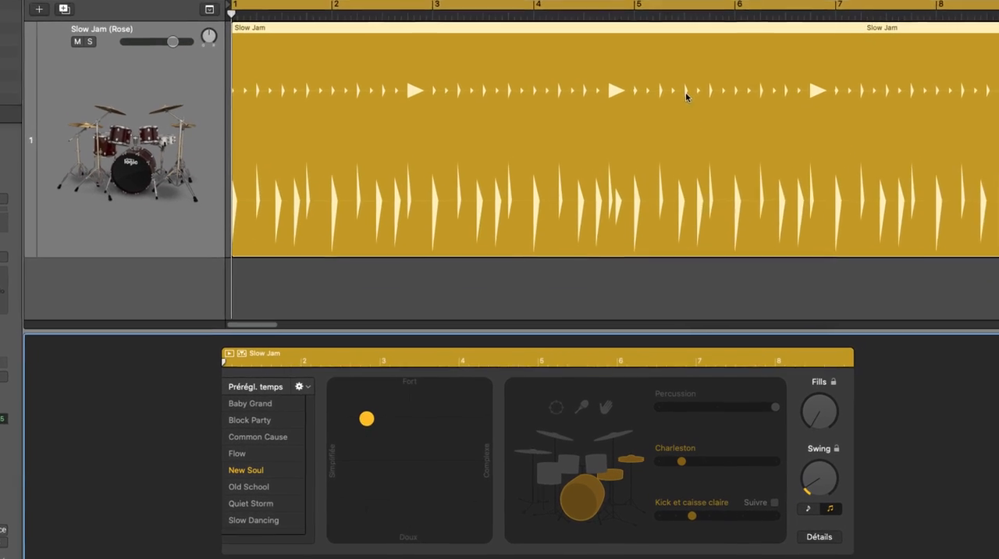
right_click(685, 148)
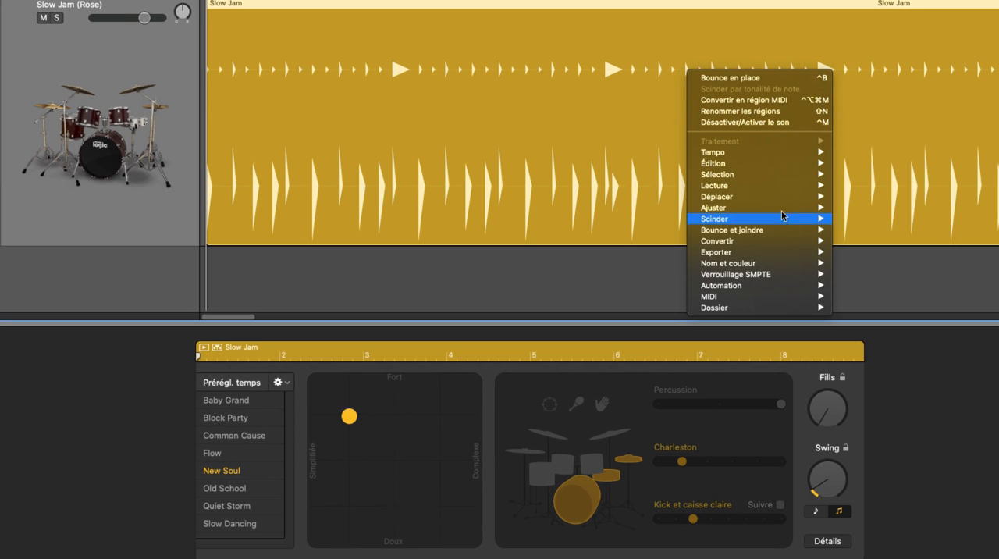
mouse_move(780, 241)
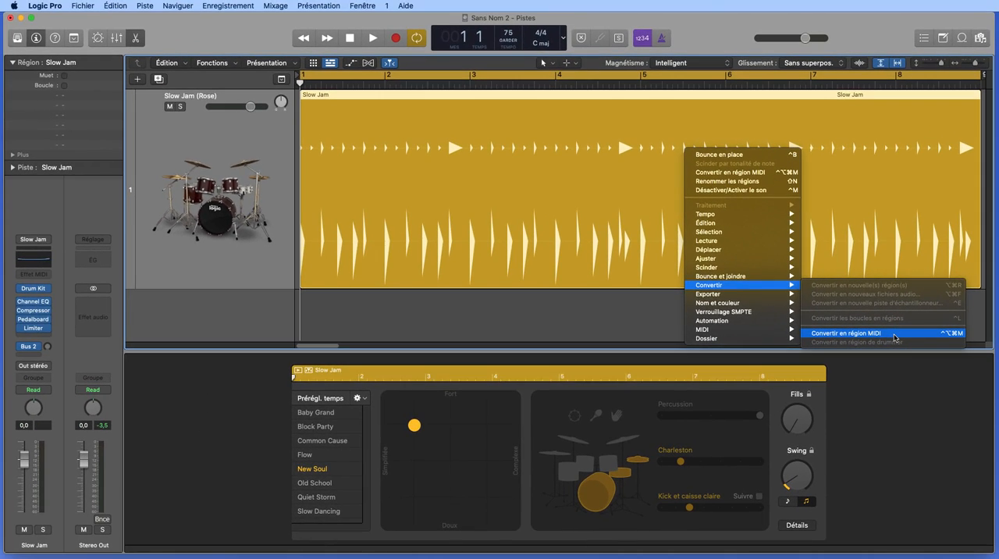
left_click(896, 336)
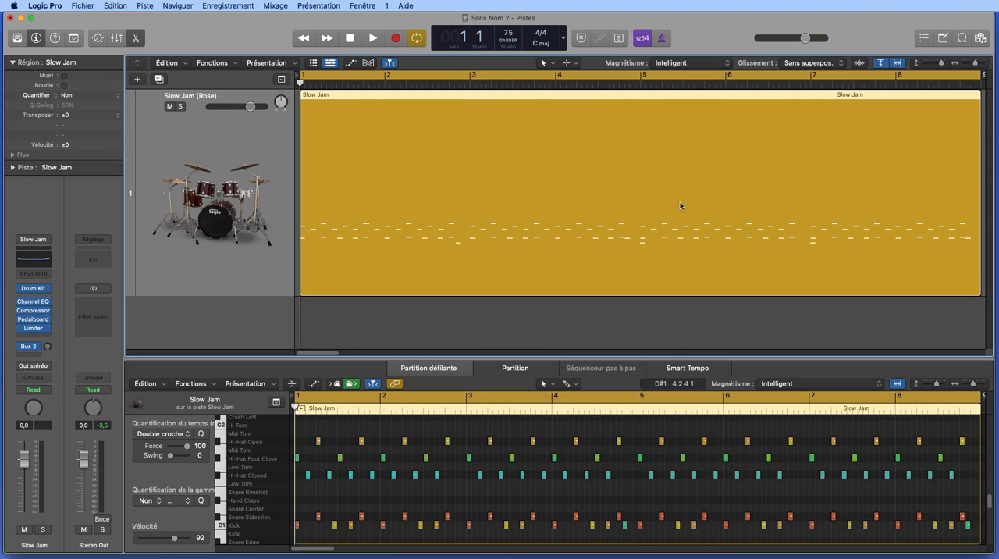
Split the Slow Jam MIDI region by note pitch so each drum element gets its own track.
double_click(786, 236)
double_click(786, 236)
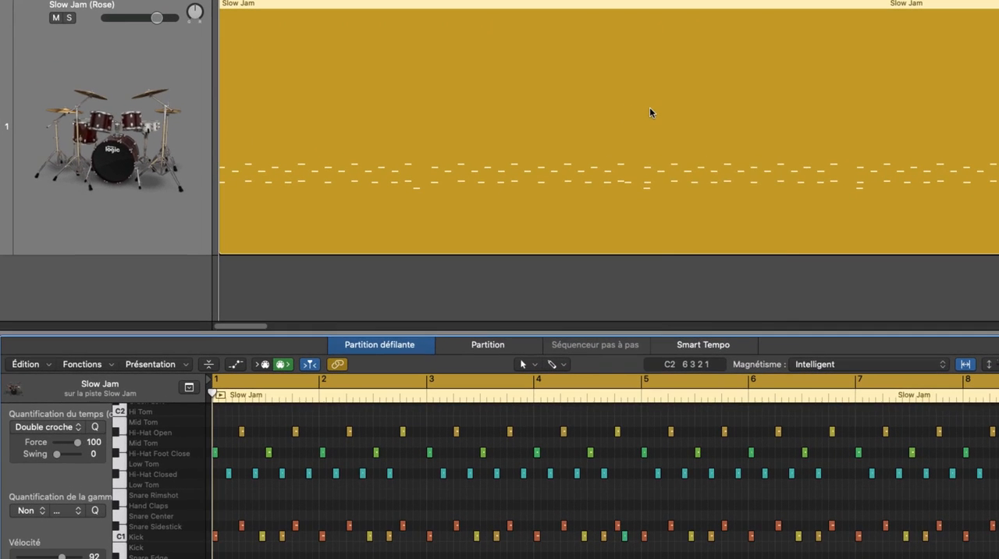
right_click(646, 182)
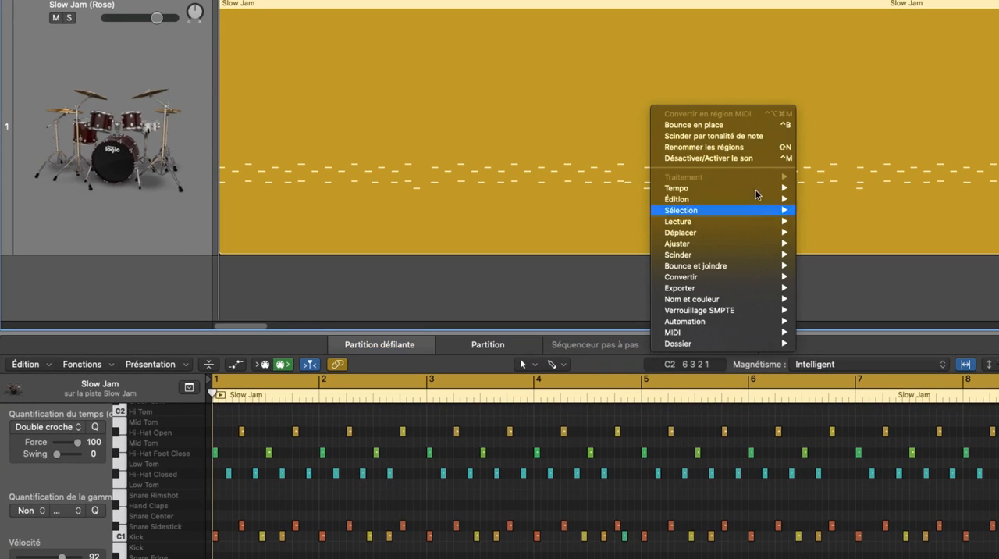
mouse_move(754, 335)
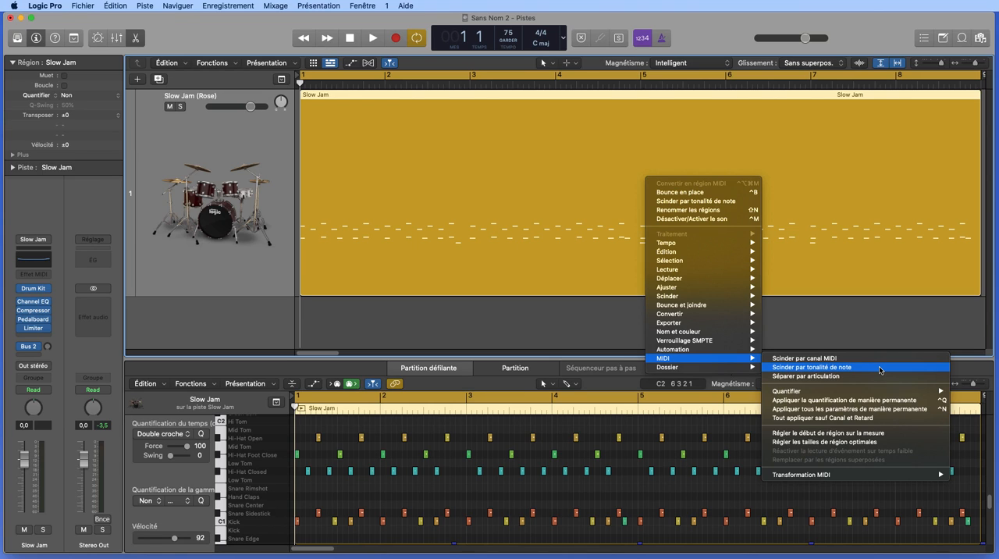
left_click(881, 369)
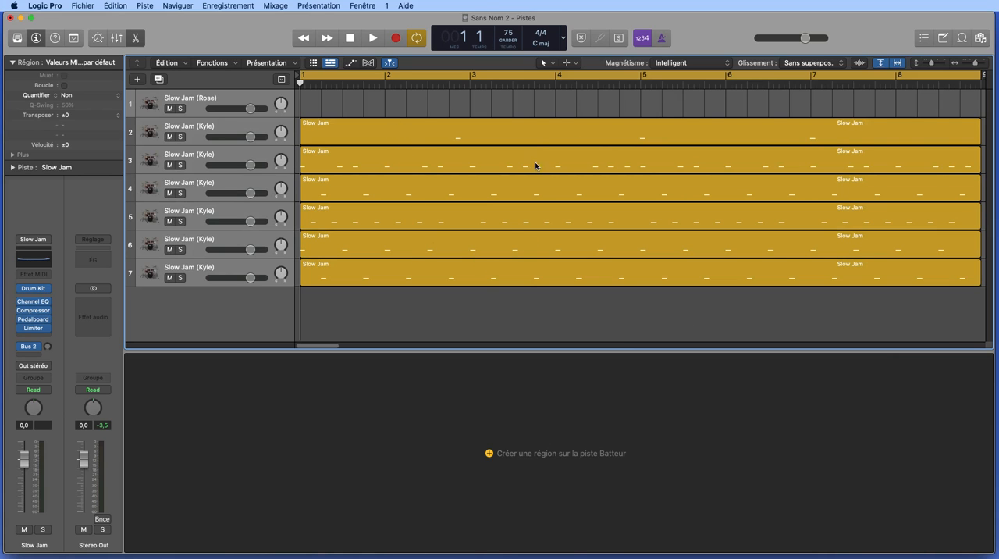
Examine the notes of the split Slow Jam regions on tracks 2 to 7 in the piano roll.
double_click(534, 133)
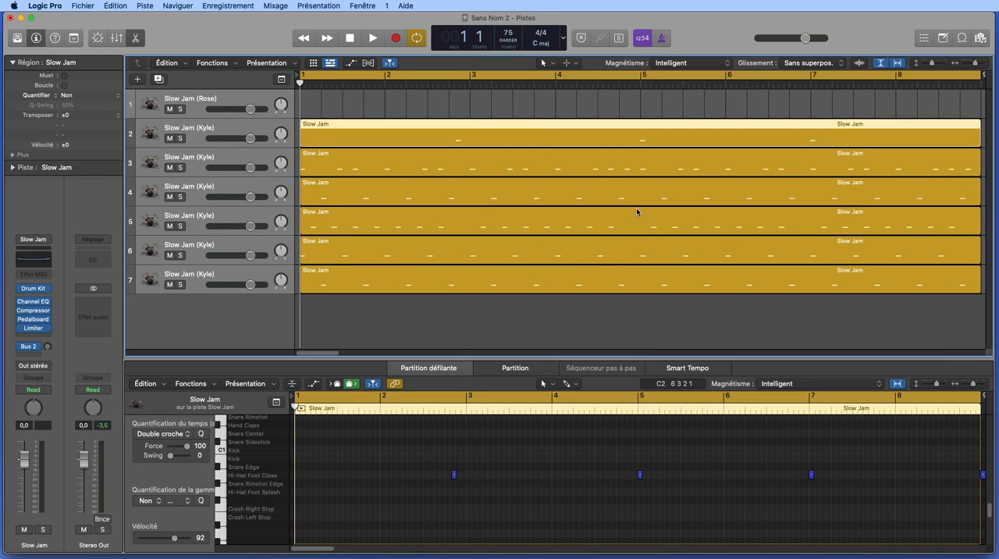
left_click(618, 157)
left_click(641, 194)
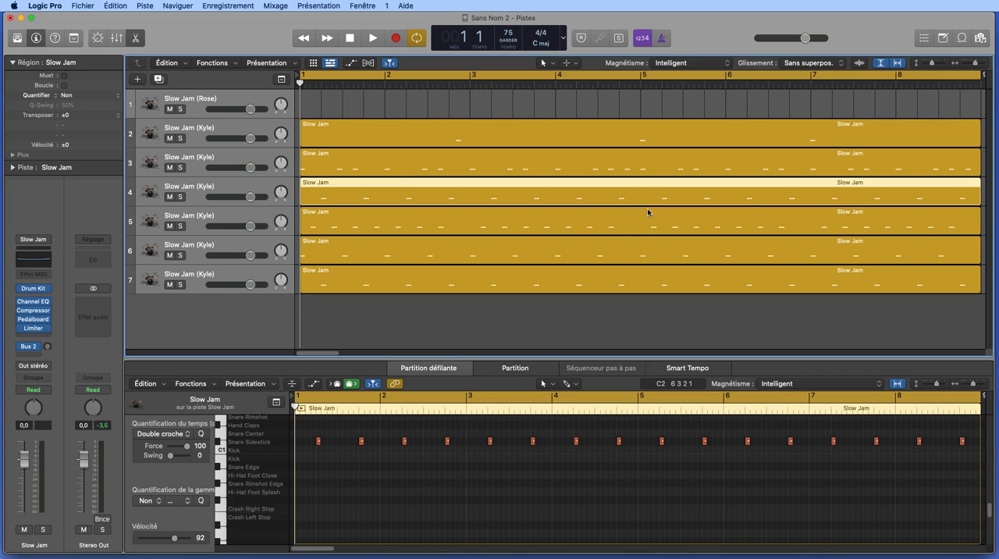
left_click(641, 226)
left_click(628, 253)
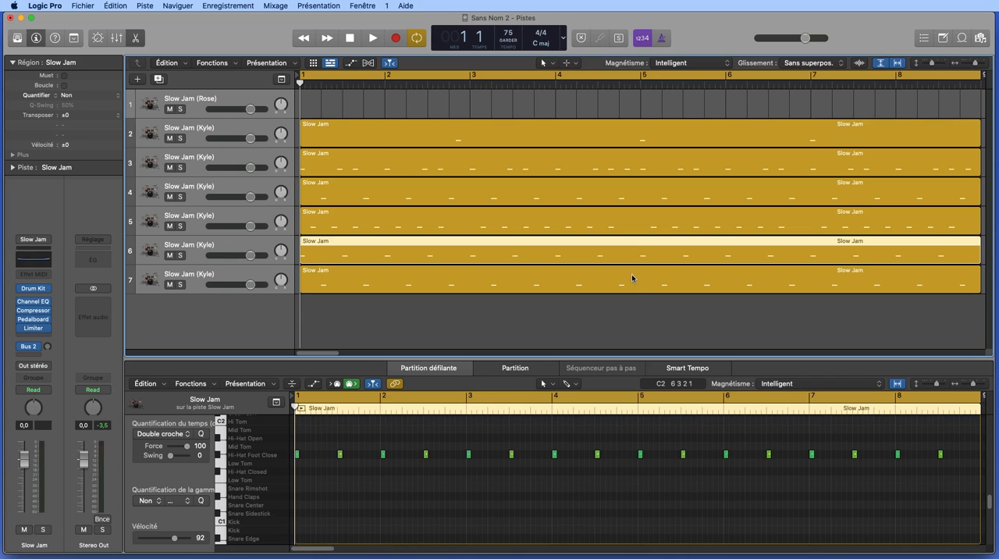
left_click(634, 282)
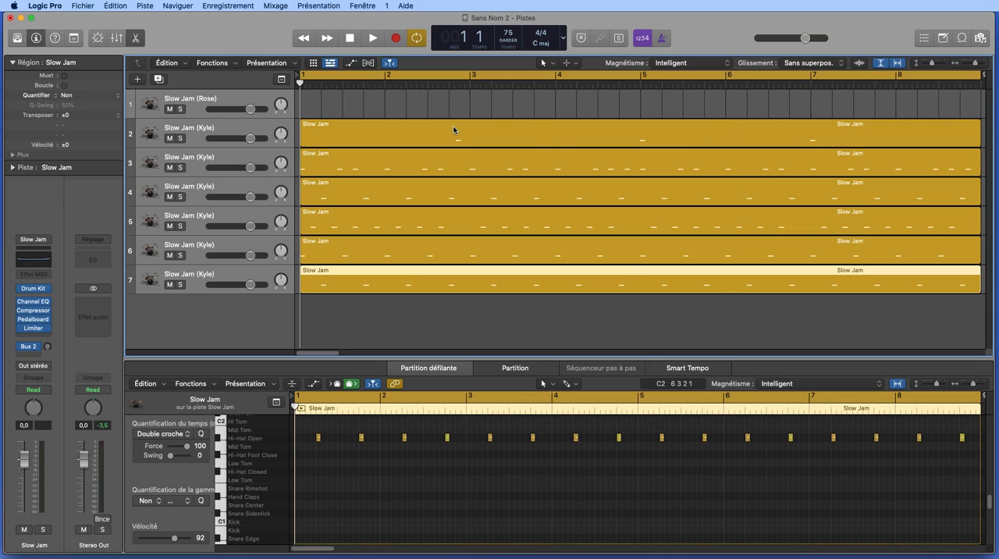
left_click(516, 135)
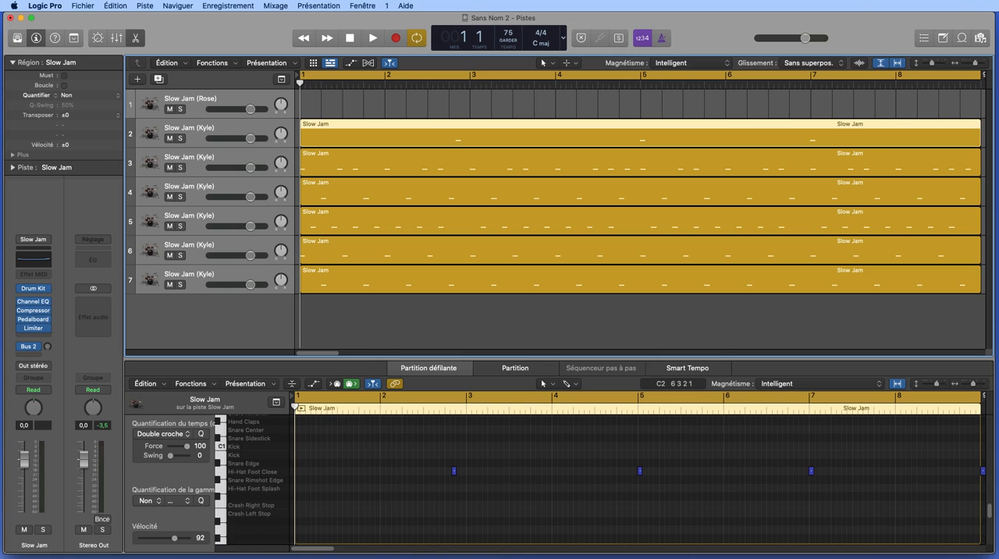
Select all six split Slow Jam regions and bounce their tracks in place to new tracks, including volume/pan automation, with overload protection only.
left_click(598, 326)
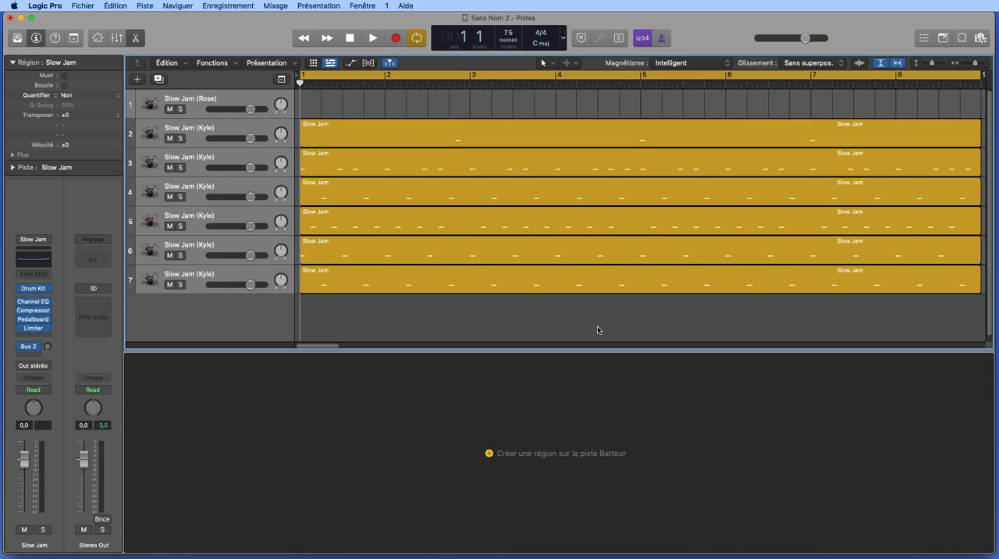
left_click_drag(675, 312, 516, 136)
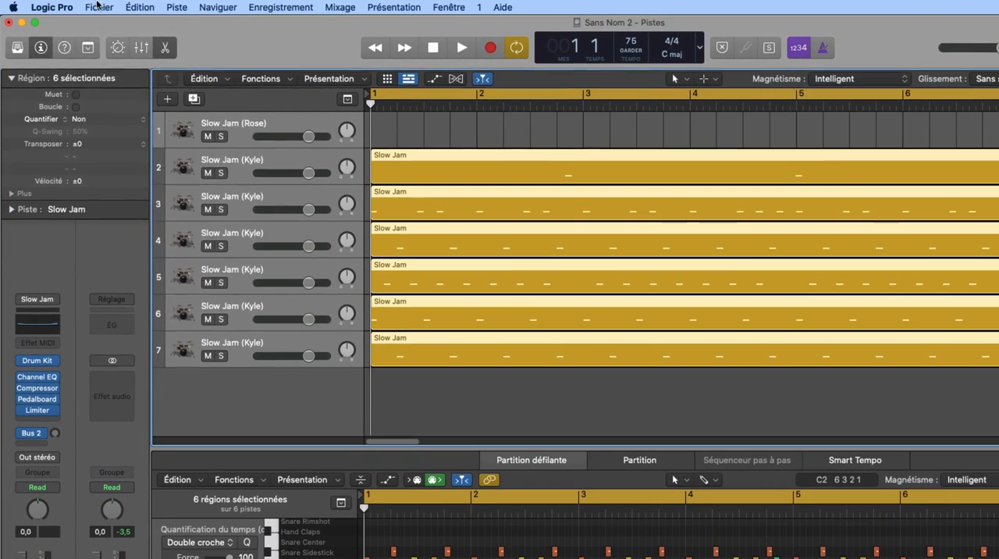
left_click(82, 5)
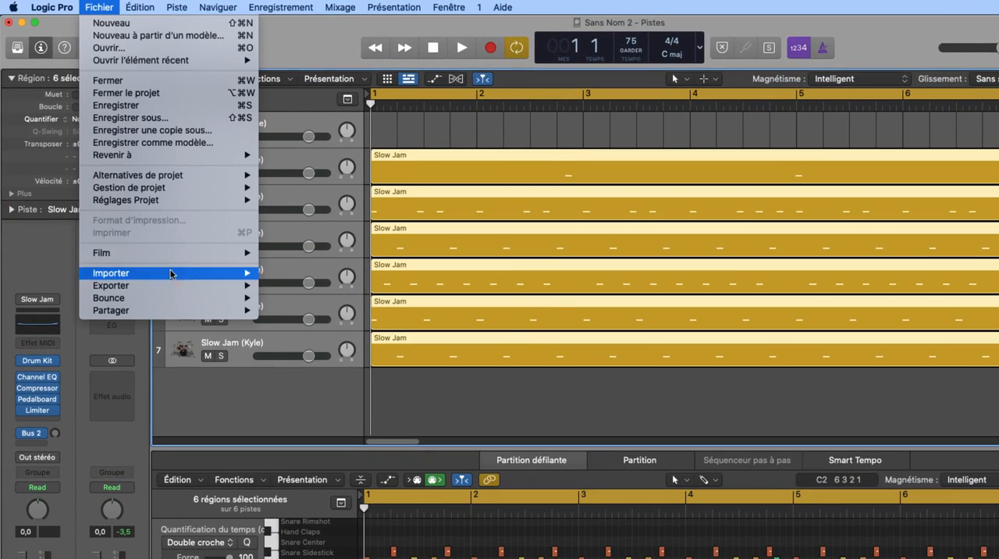
mouse_move(159, 302)
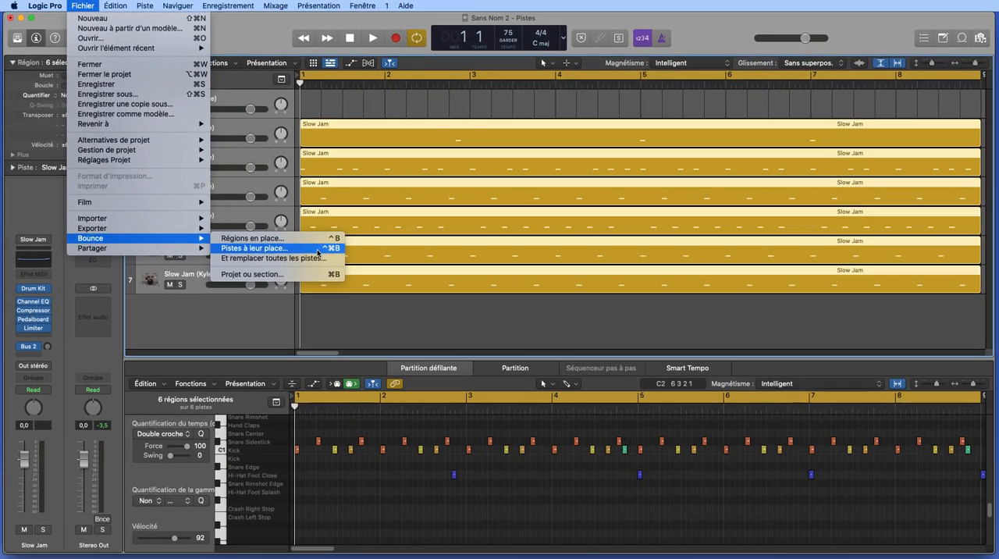
left_click(317, 248)
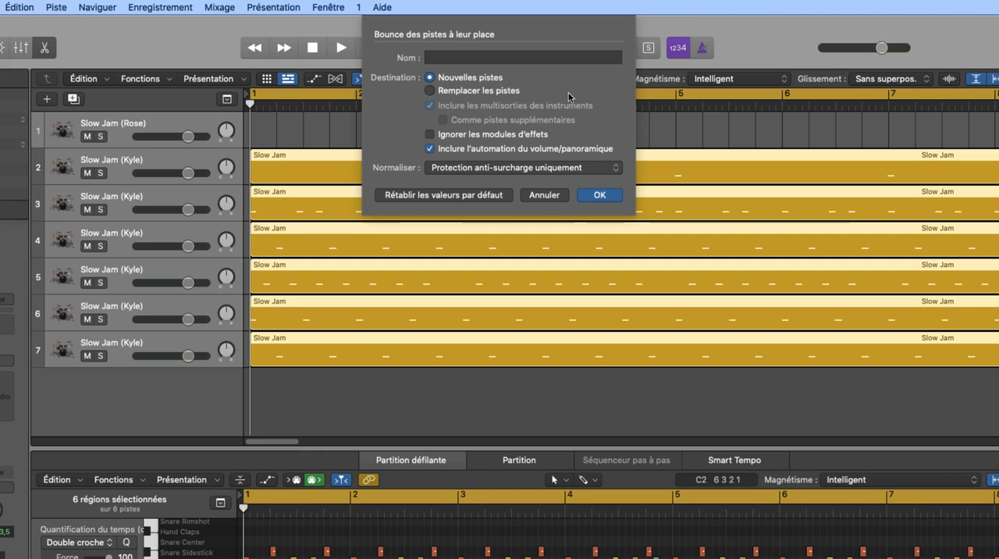
left_click(598, 195)
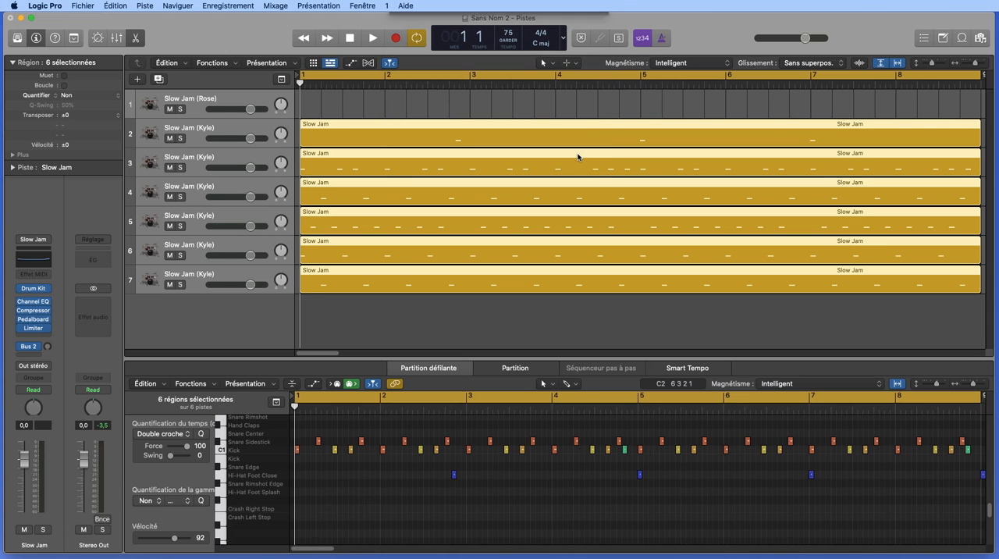
key("super+Tab")
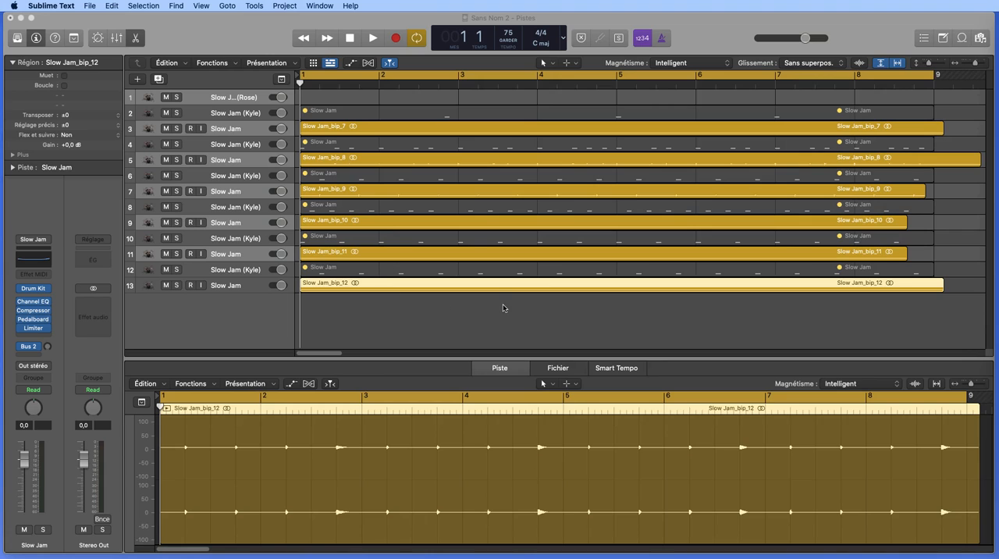
left_click(547, 321)
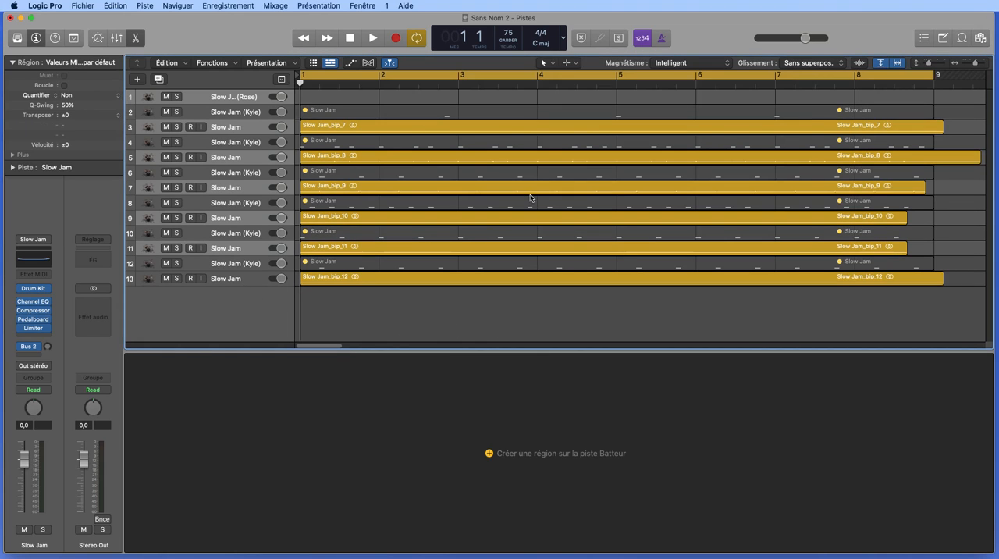
Listen to the bounced Slow Jam_bip_9 track in solo, and unsolo it once playback is stopped.
left_click(250, 190)
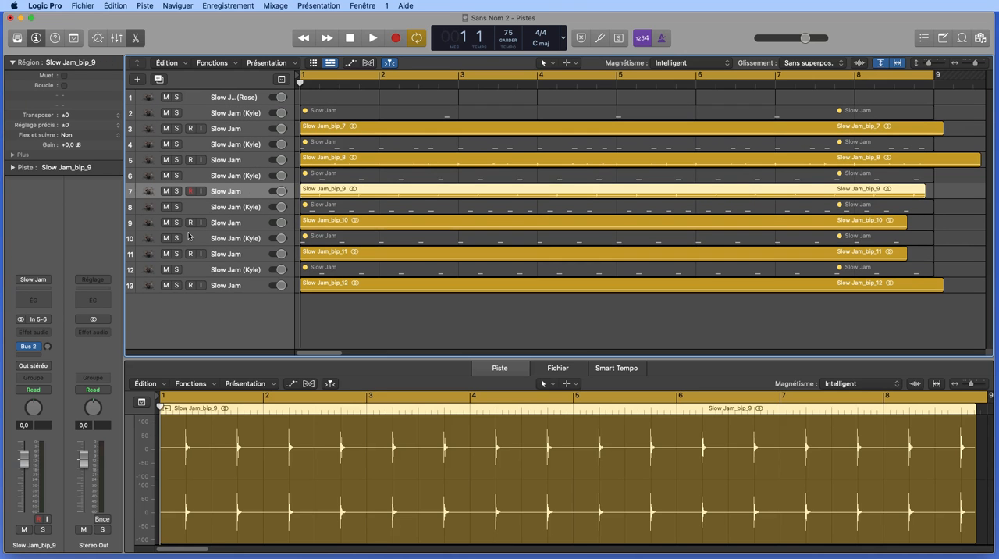
left_click(177, 191)
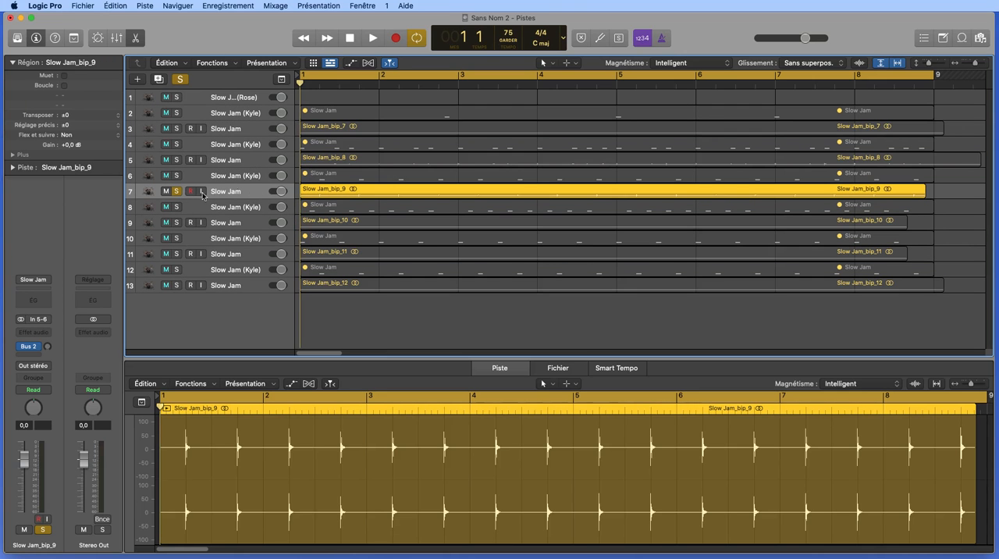
key("space")
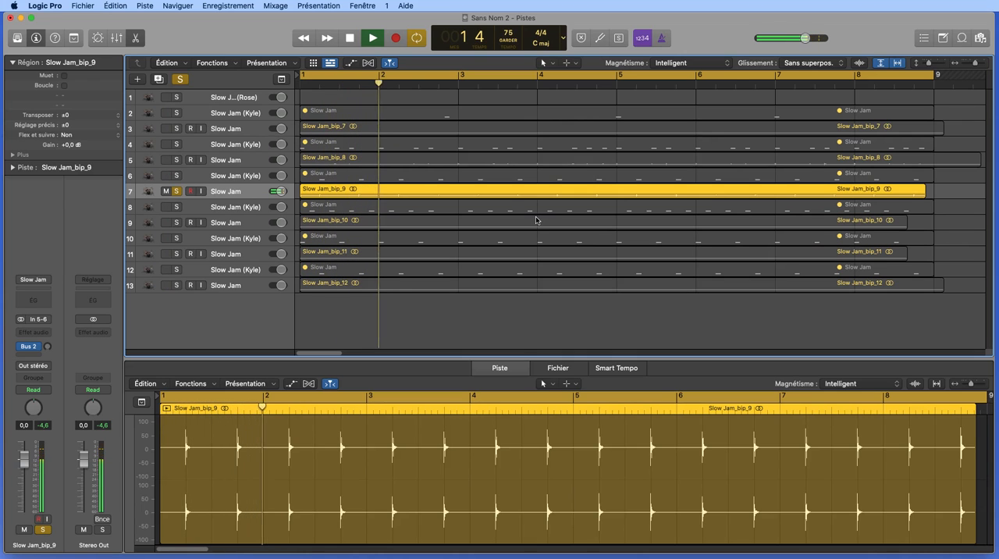
key("space")
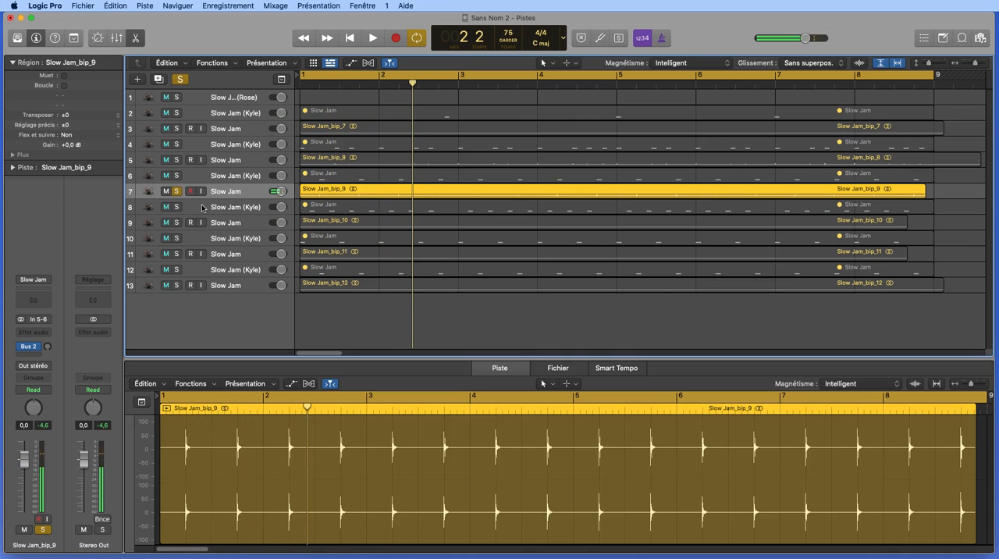
left_click(177, 193)
Audition the bounced Slow Jam_bip_8 track in solo, stop playback and turn its solo off.
left_click(234, 159)
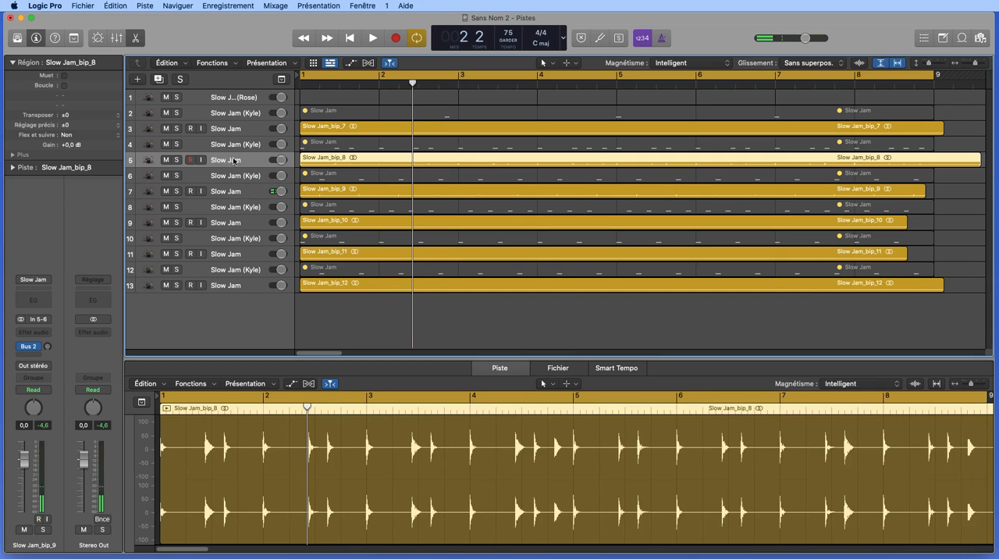
left_click(177, 160)
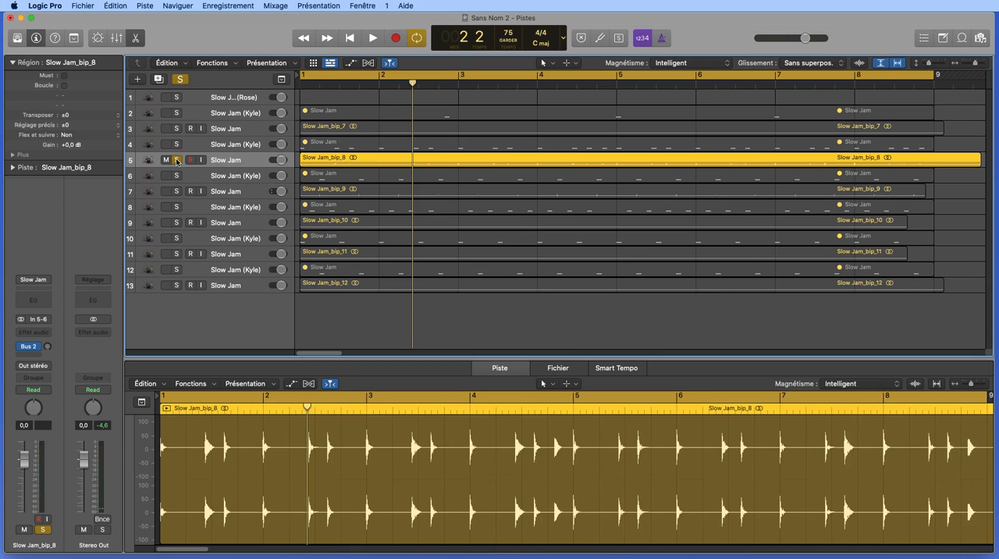
key("space")
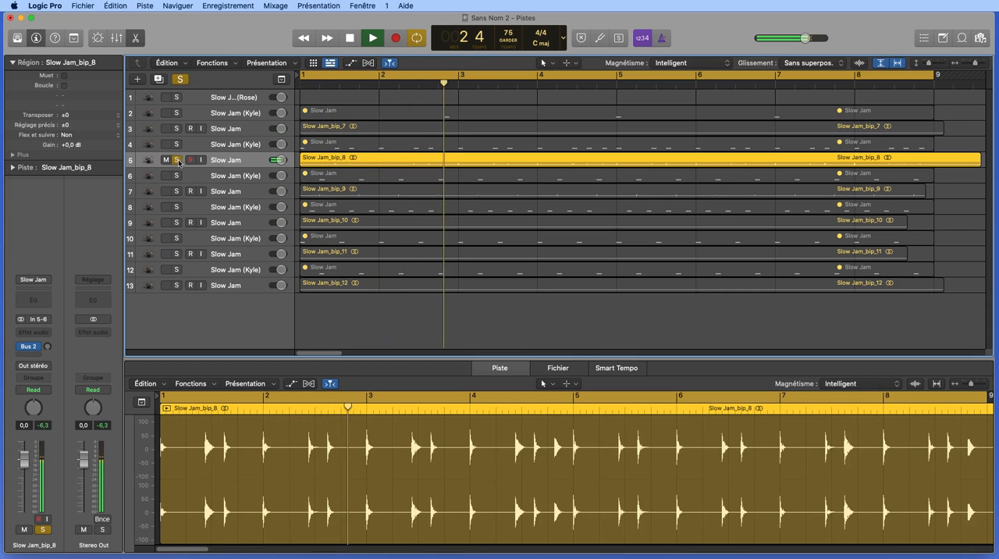
key("space")
left_click(179, 163)
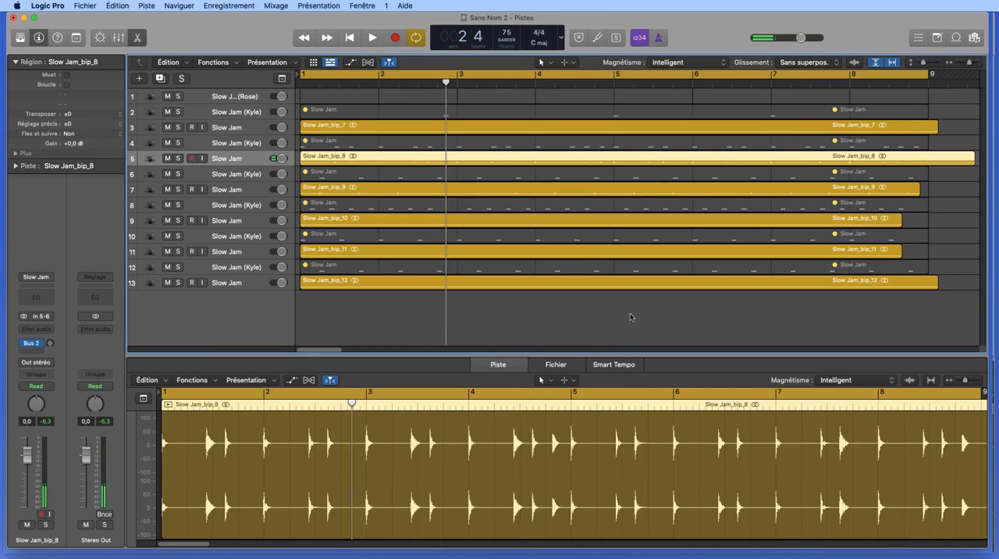